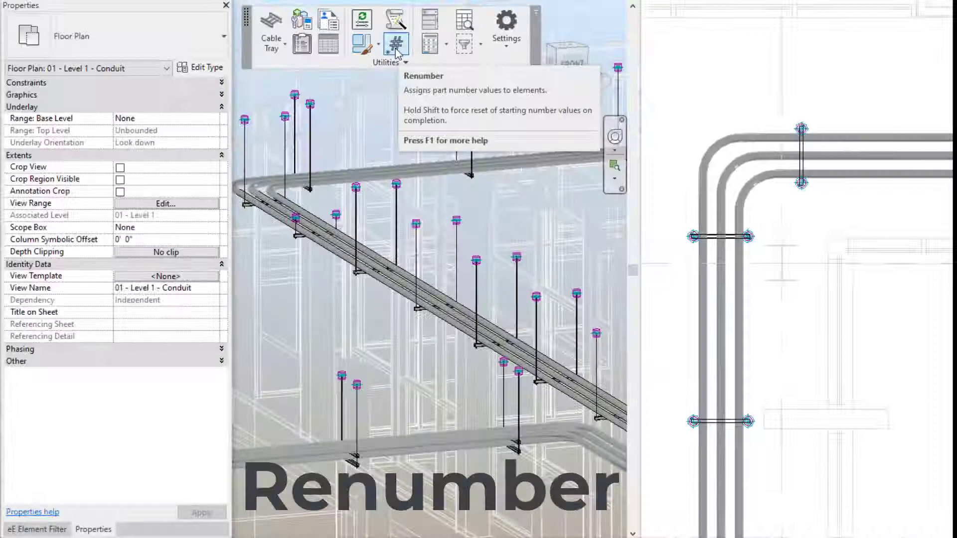
- Select a trapeze hanger and review the Renumber Configuration: prefix A, start 007, written to Comments
left_click(307, 128)
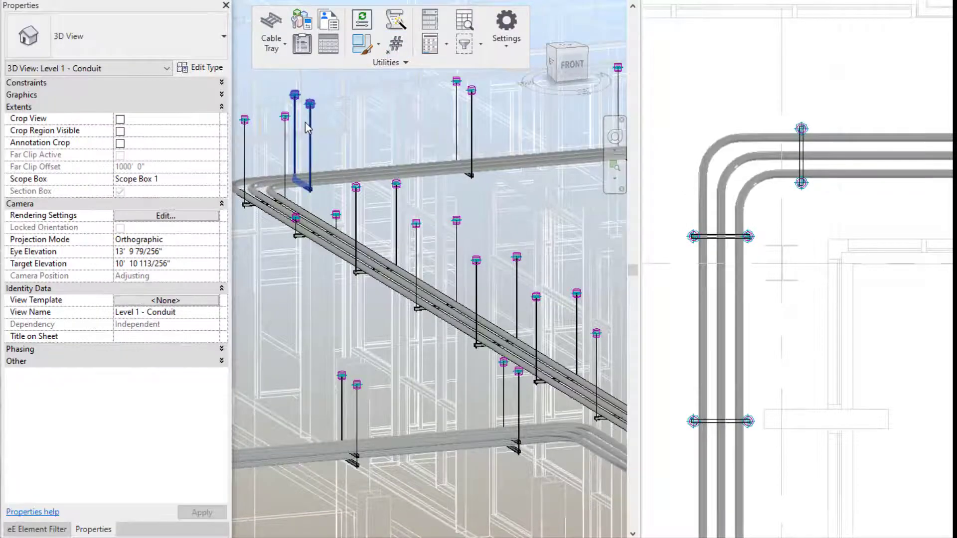
left_click(299, 115)
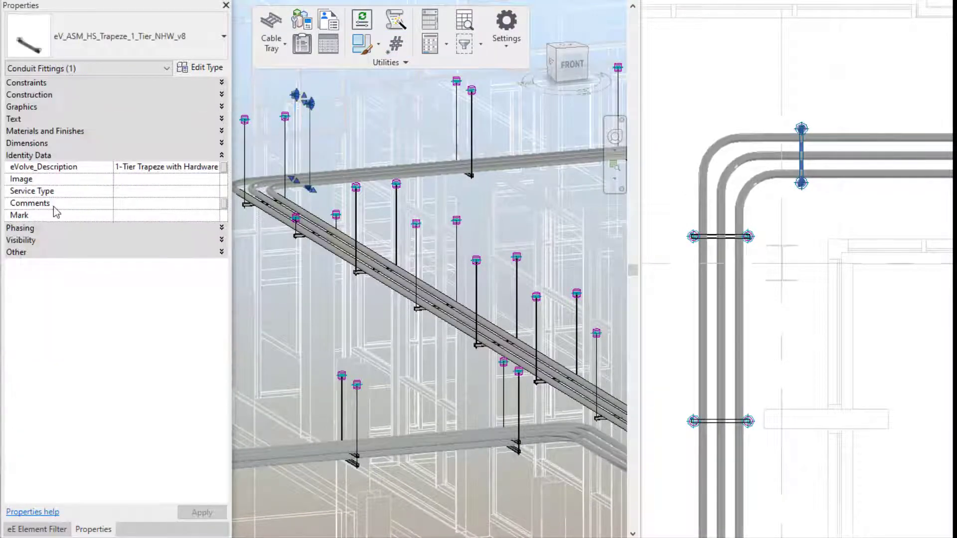
left_click(518, 49)
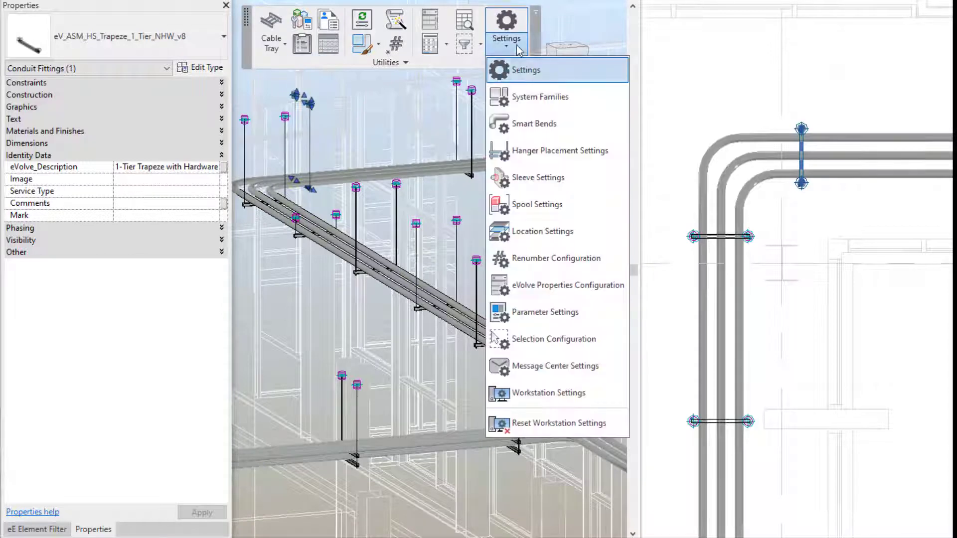
left_click(534, 261)
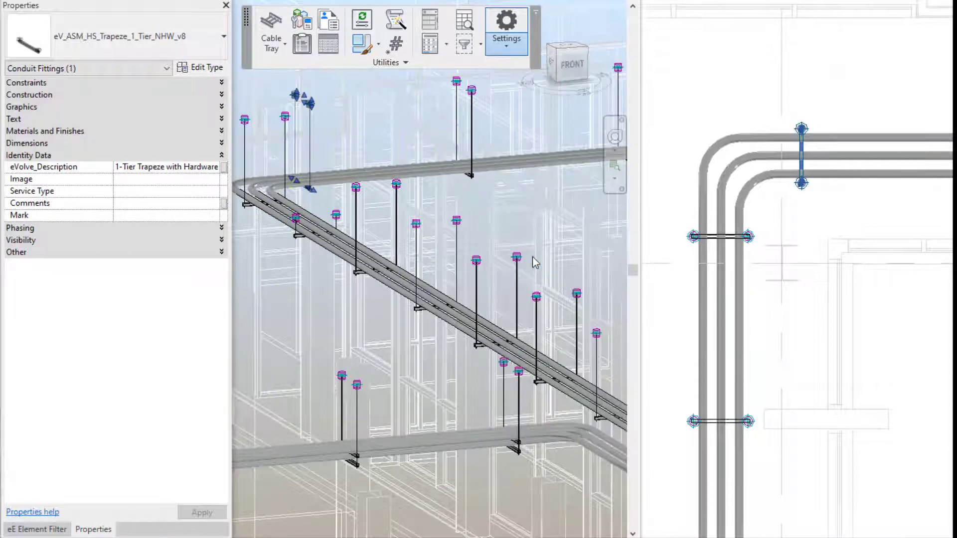
left_click(342, 165)
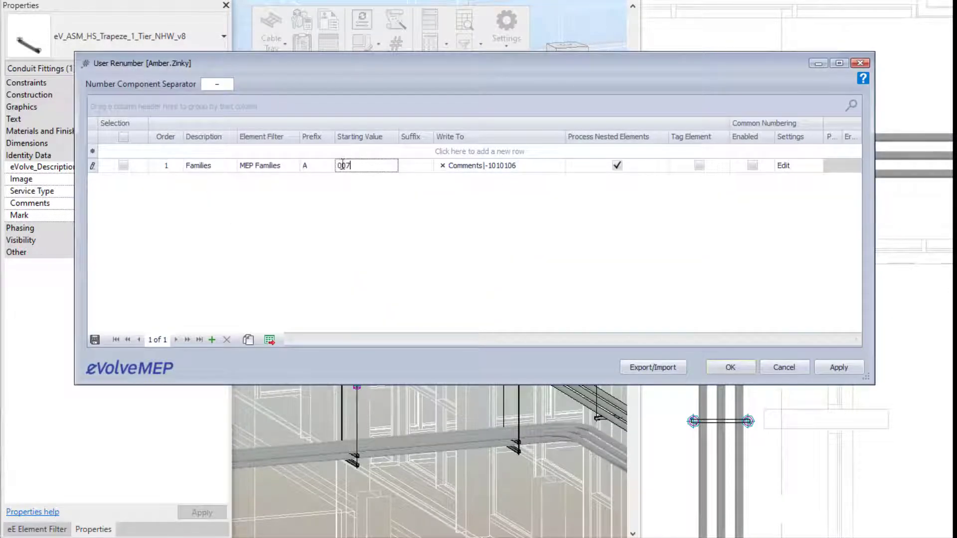
left_click(559, 165)
left_click_drag(555, 194, 556, 235)
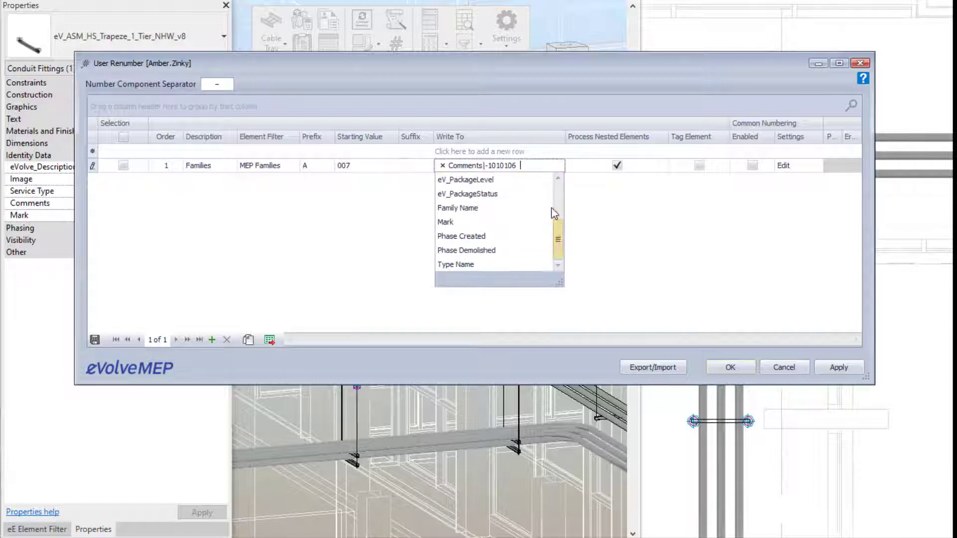
left_click(633, 210)
left_click(860, 64)
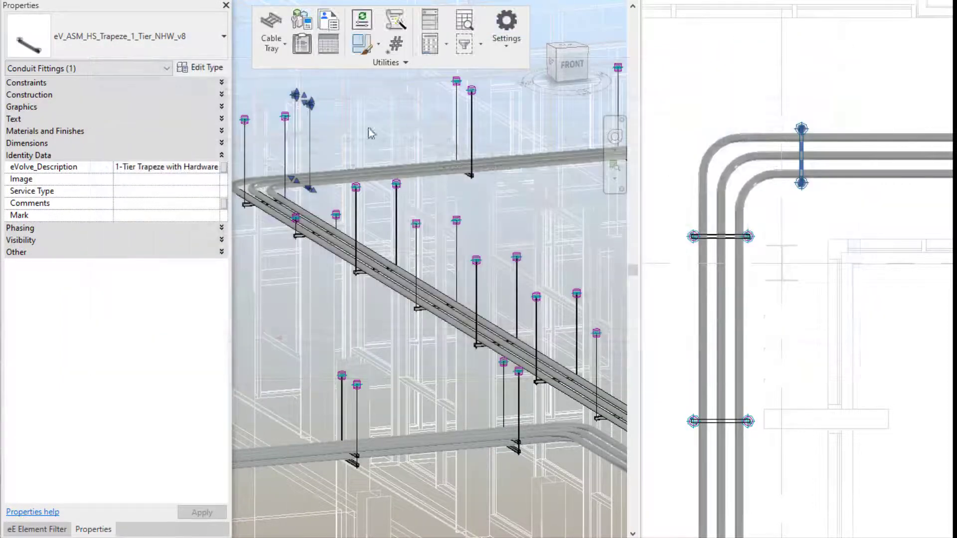
- Select all hangers with the Hangers element filter and renumber them, giving A-prefixed Comments like A-028
left_click(351, 138)
left_click(60, 530)
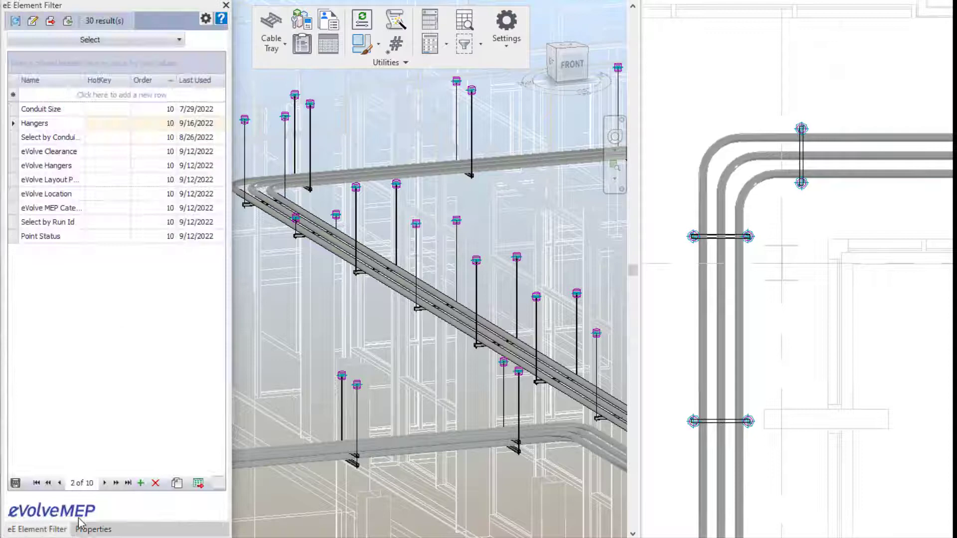
left_click(89, 39)
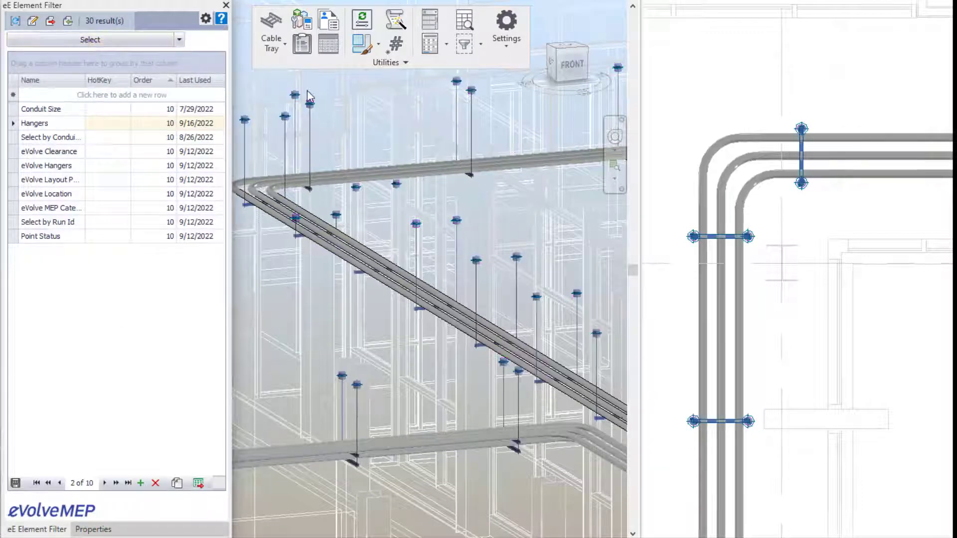
left_click(395, 45)
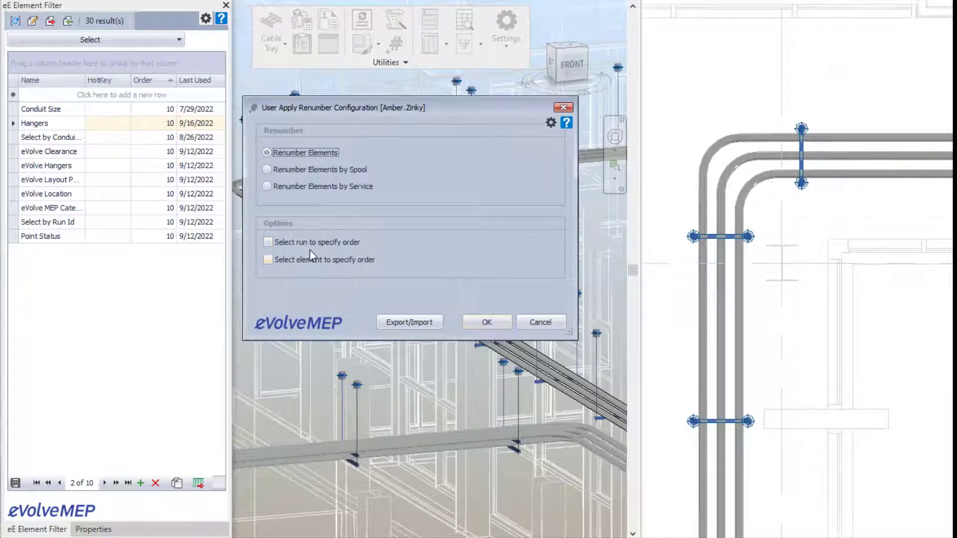
left_click(486, 322)
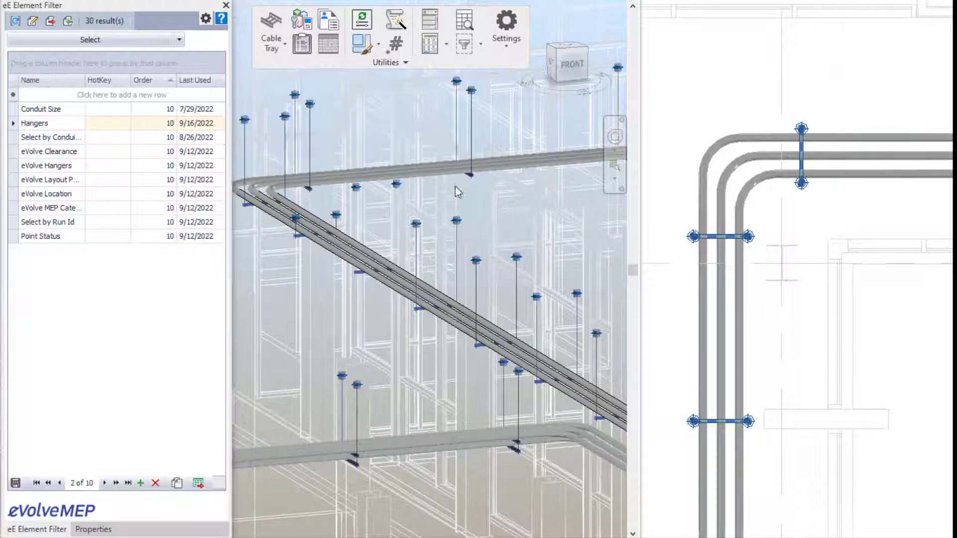
left_click(93, 529)
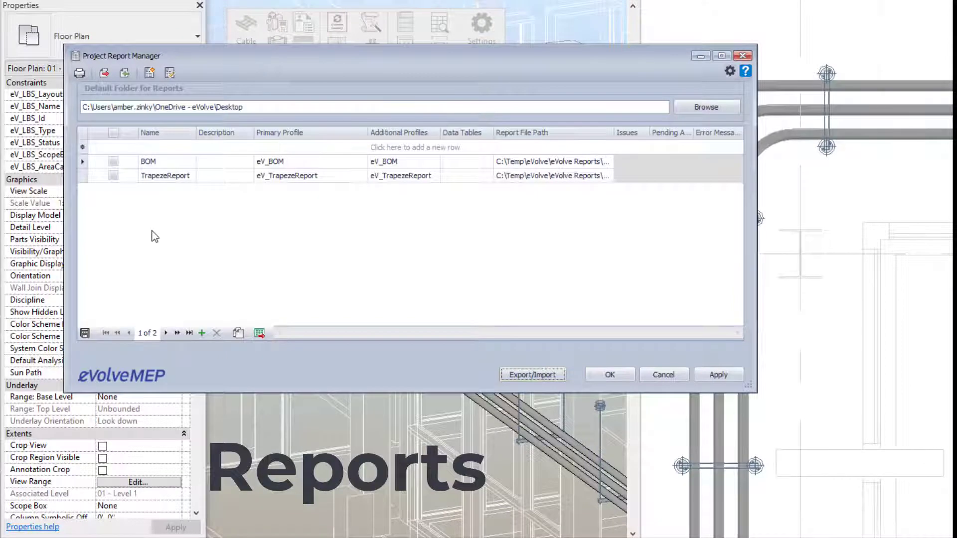
- Check the BOM report, review its primary and additional profiles and output path, then run it
left_click(114, 161)
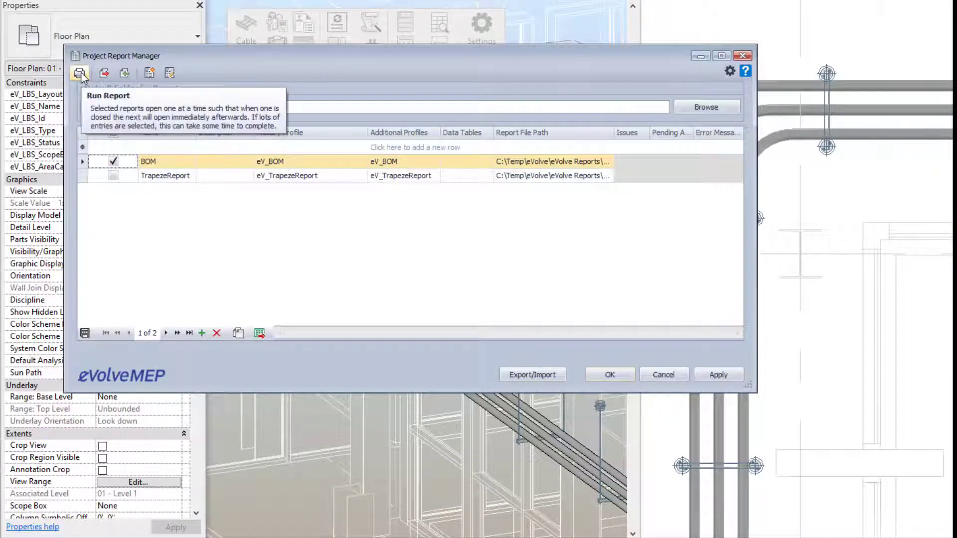
left_click(321, 166)
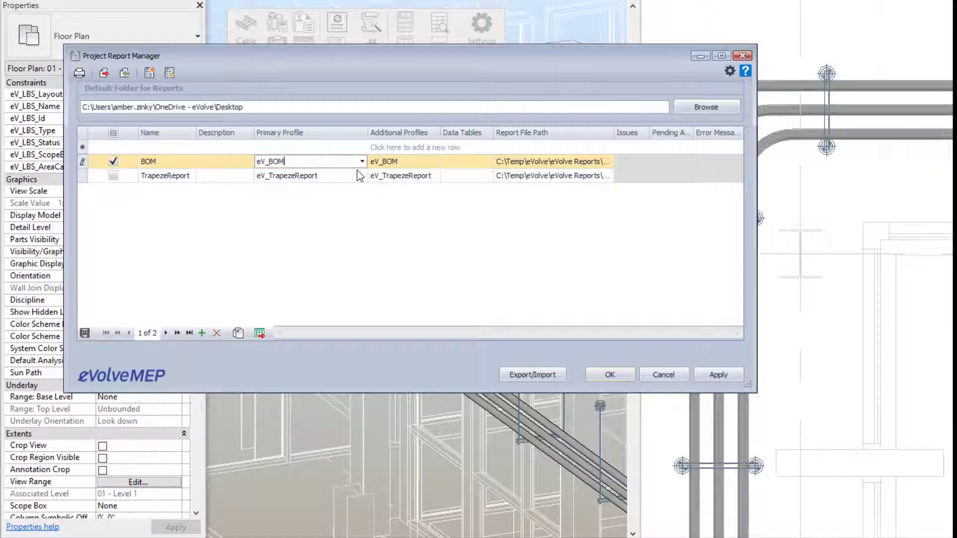
left_click(413, 162)
left_click(548, 162)
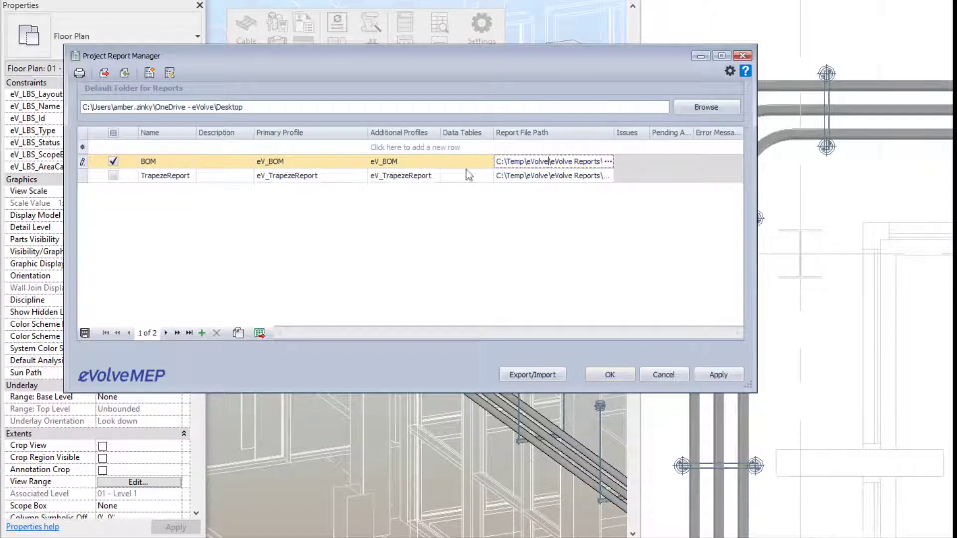
left_click(80, 73)
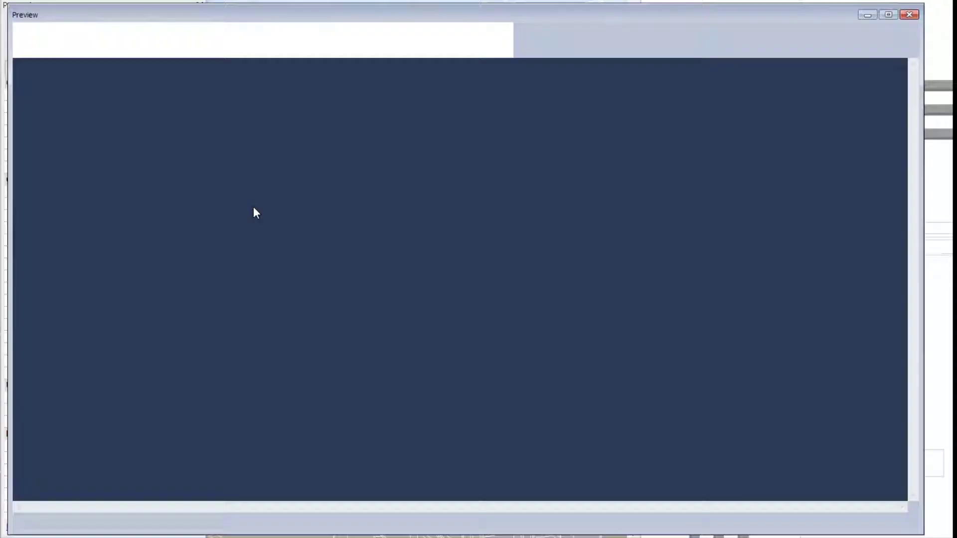
- Scroll through the Bill of Materials preview, check its reporting categories unchanged, and close the preview
scroll(375, 247, "down", 2)
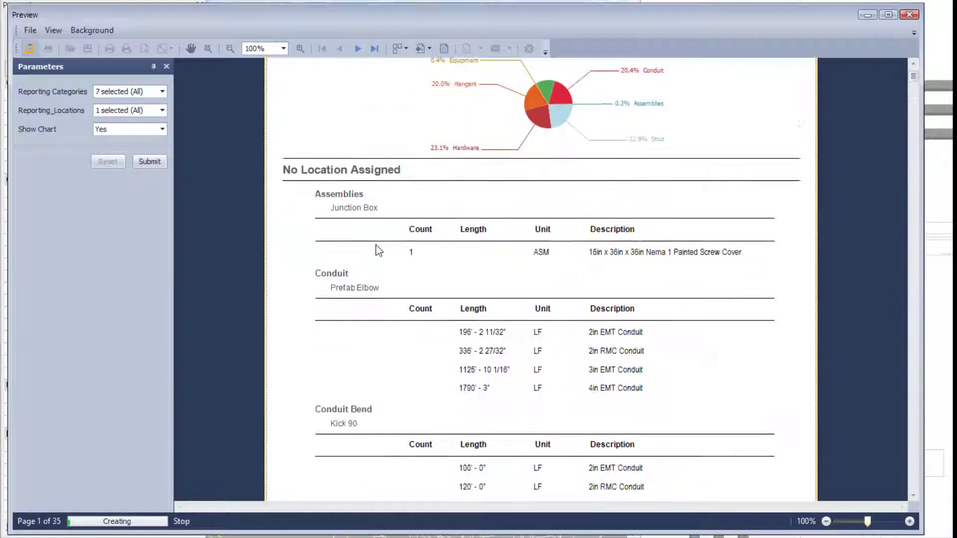
scroll(376, 246, "down", 3)
scroll(376, 249, "down", 6)
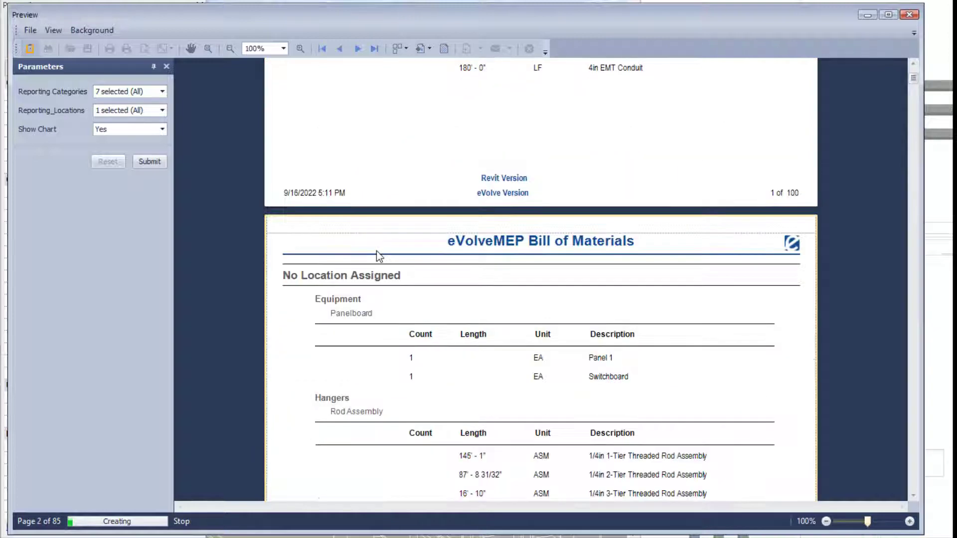
left_click(162, 92)
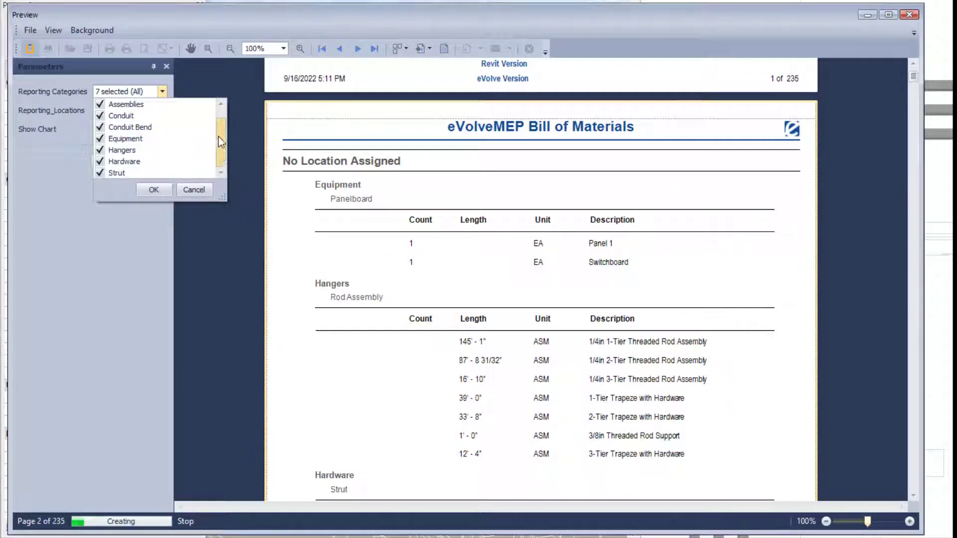
left_click(94, 241)
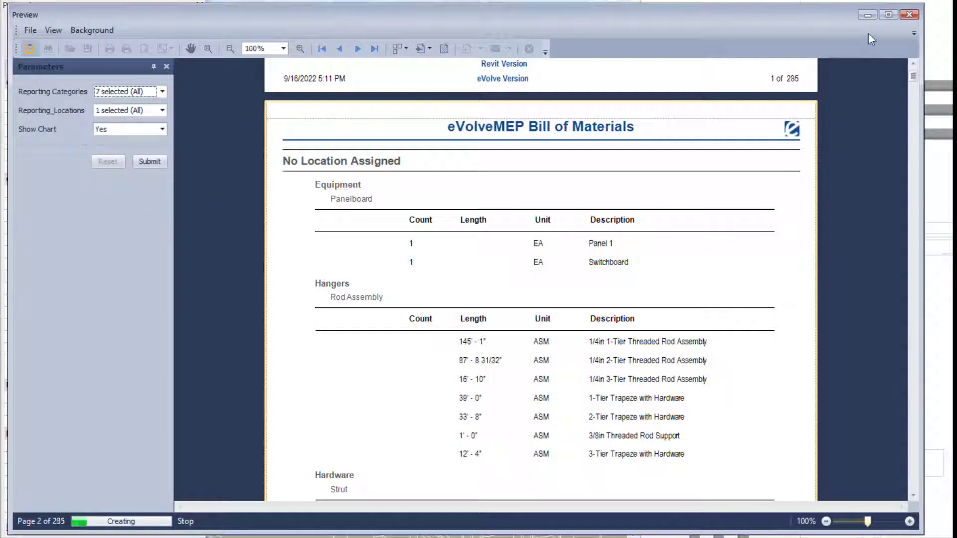
left_click(909, 15)
- Swap the BOM selection for TrapezeReport and scroll through the generated Trapeze Report pages
left_click(115, 163)
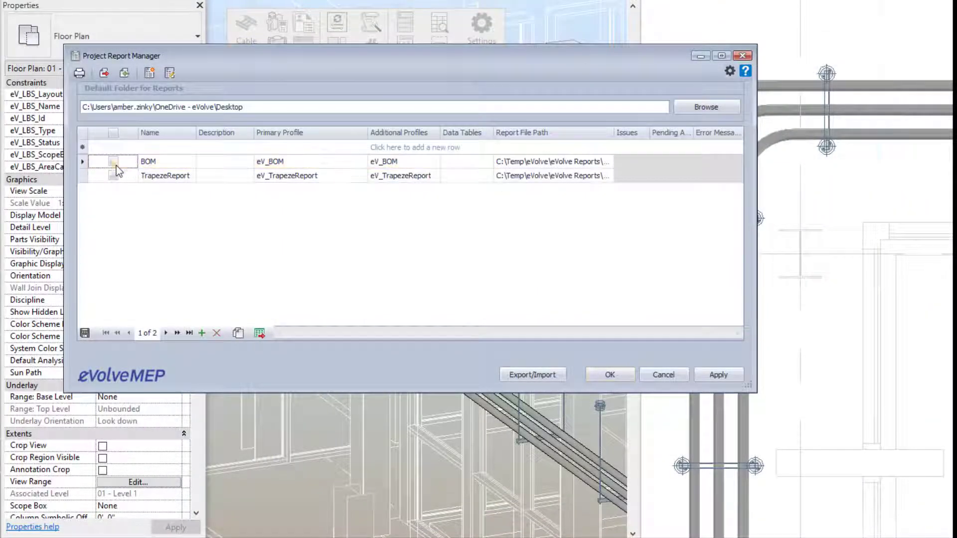
left_click(114, 175)
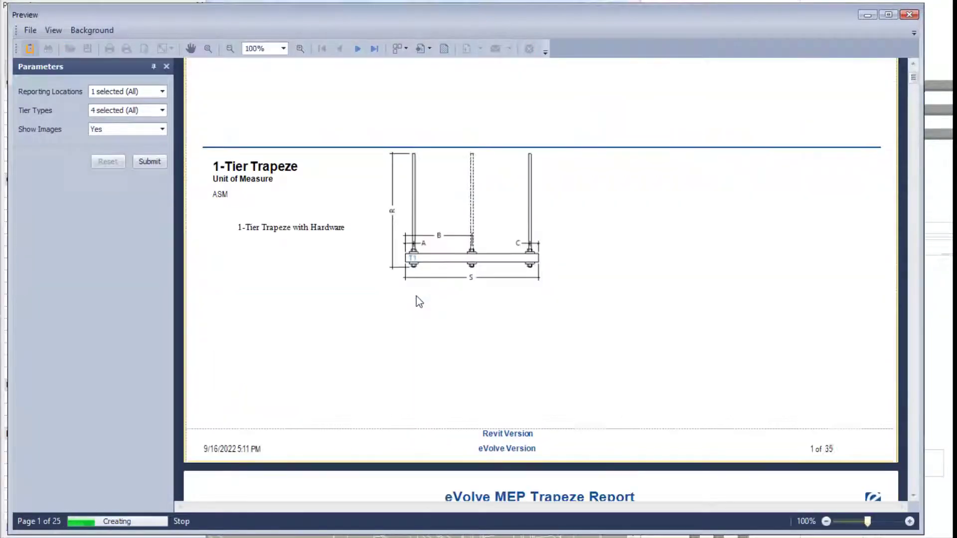
scroll(416, 296, "down", 8)
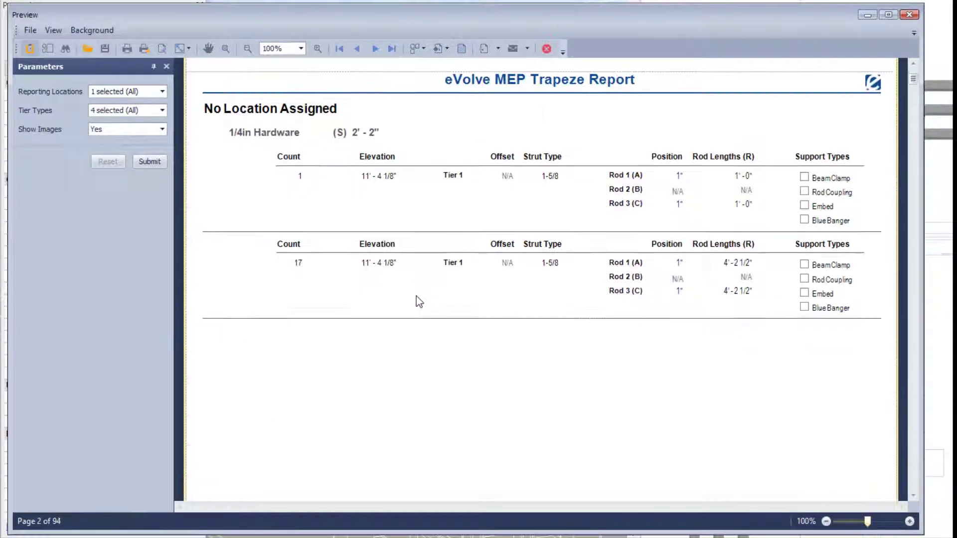
scroll(417, 295, "up", 5)
scroll(416, 294, "down", 5)
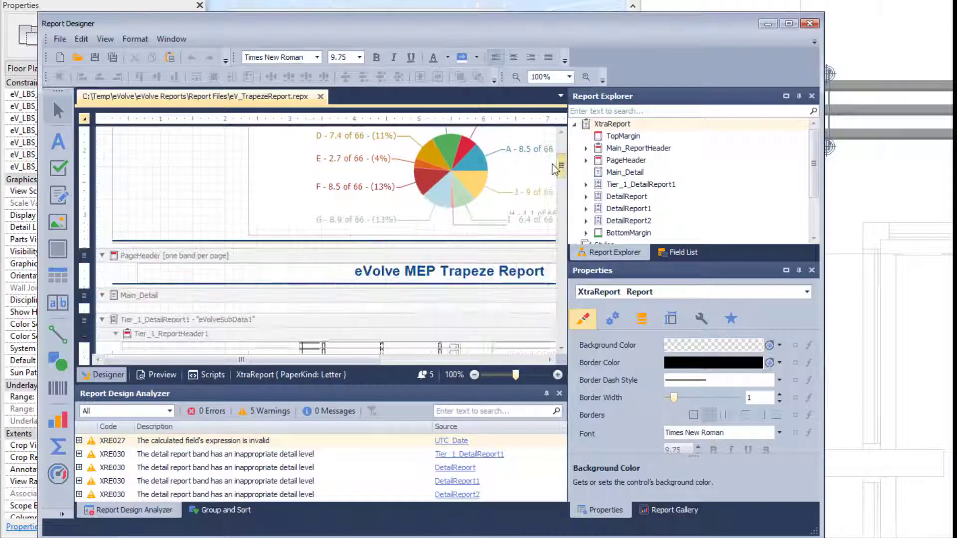
scroll(551, 195, "down", 5)
scroll(551, 194, "up", 3)
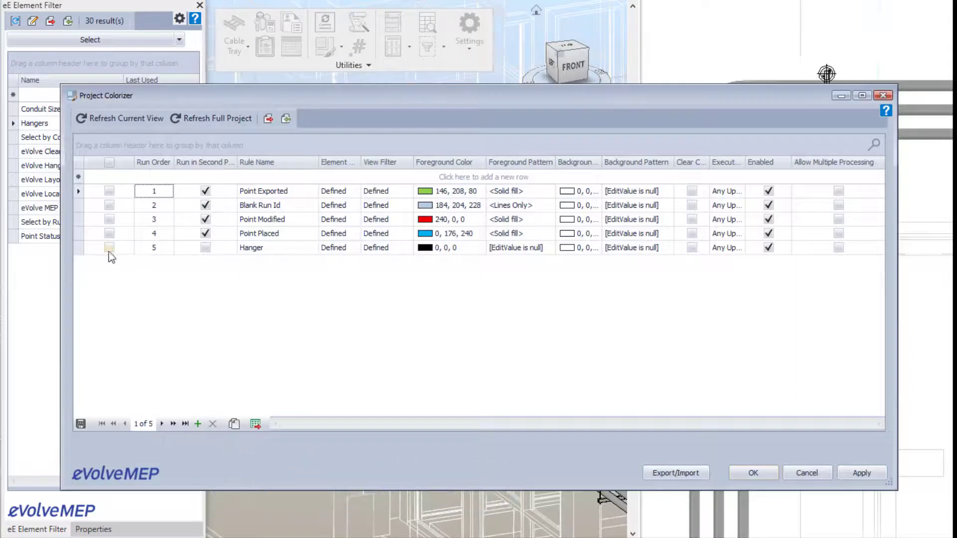
- Enable the Hanger colorizer rule and review its element and view filter definitions
left_click(109, 247)
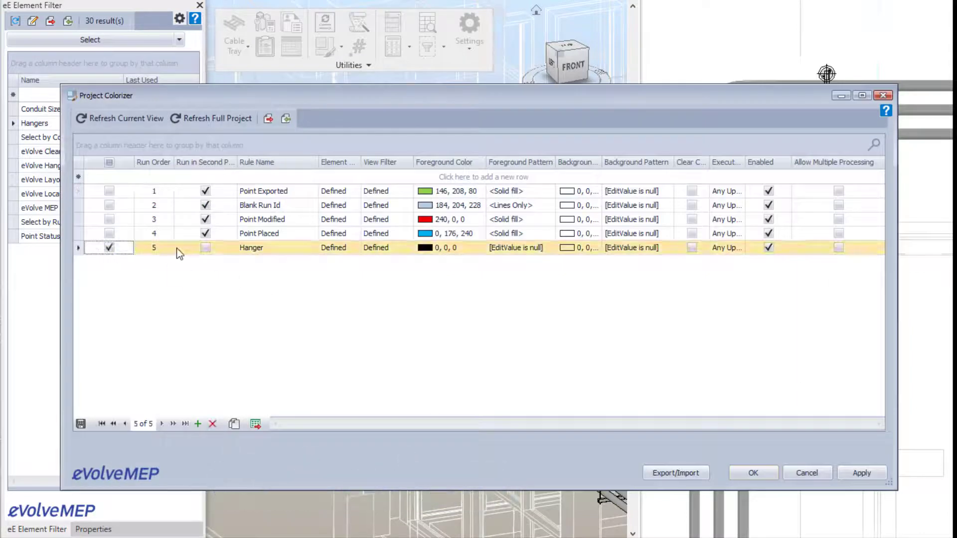
left_click(206, 248)
double_click(341, 249)
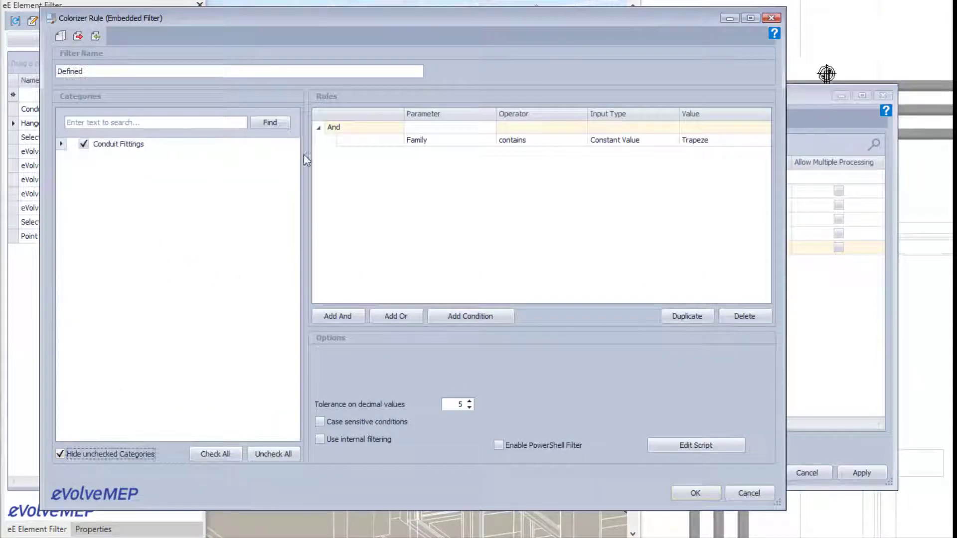
left_click(695, 493)
left_click(404, 248)
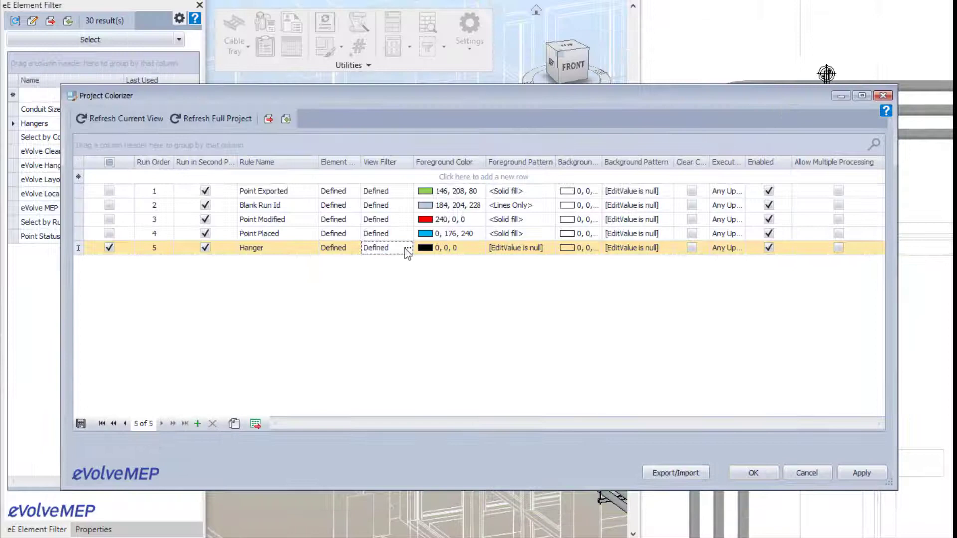
left_click(404, 249)
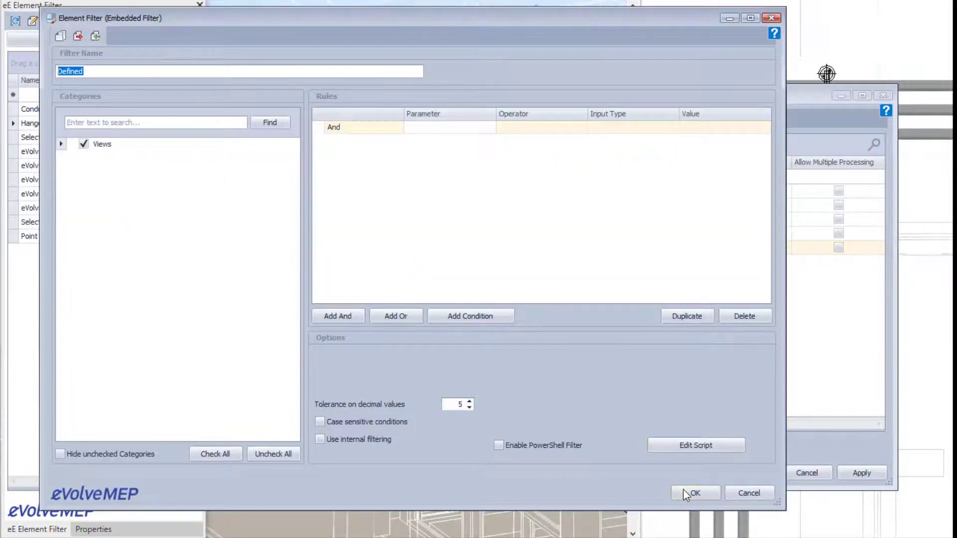
left_click(683, 489)
- Give the Hanger rule a blue 0, 176, 240 foreground and apply it to the current view
left_click(459, 250)
left_click(526, 407)
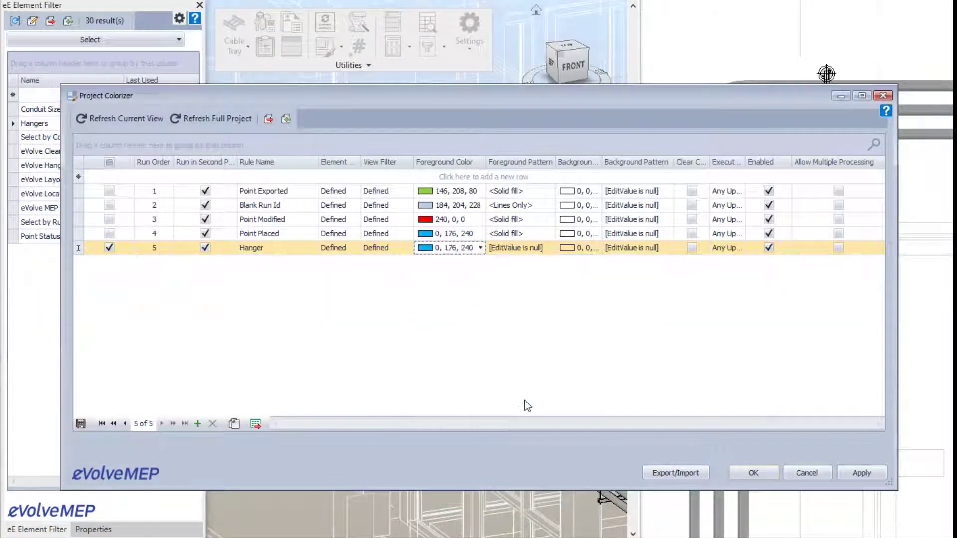
key("Tab")
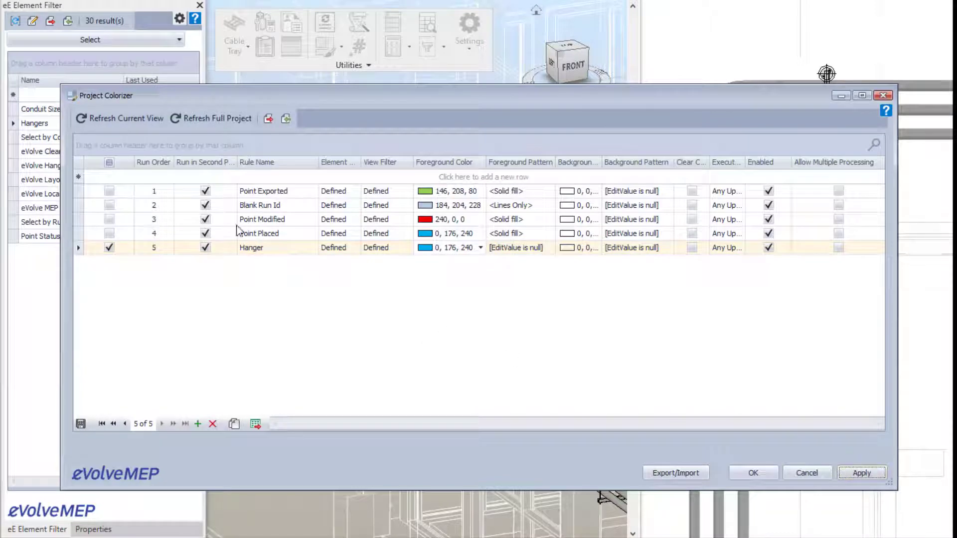
left_click(122, 119)
left_click(451, 320)
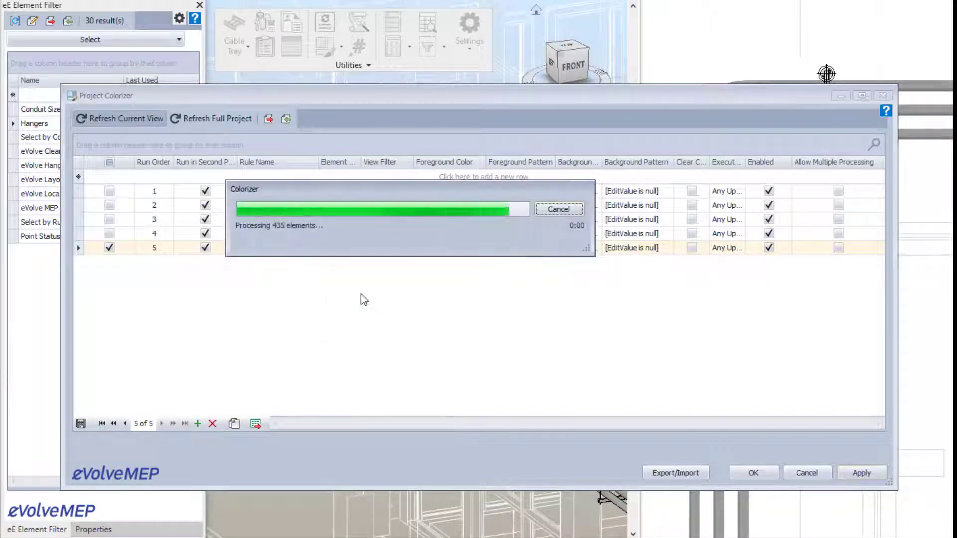
left_click(753, 472)
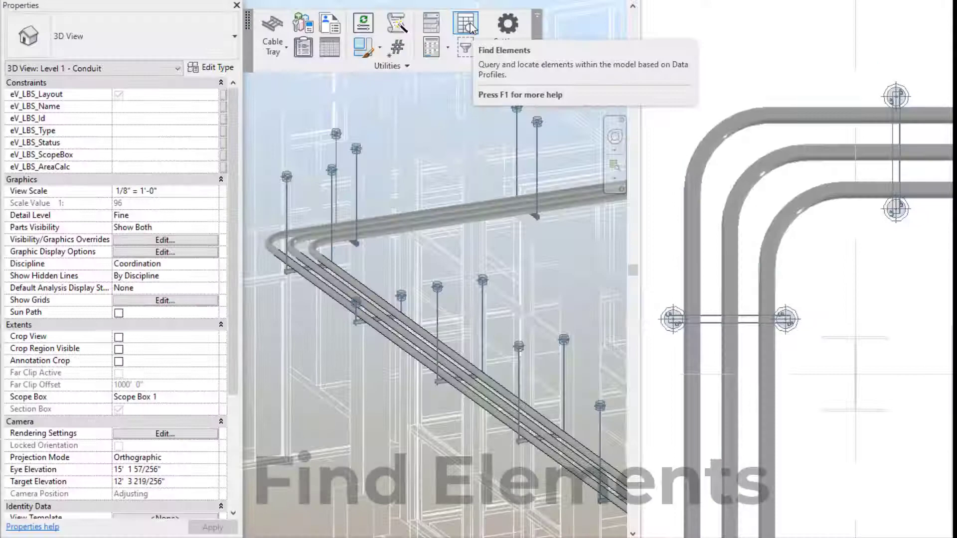
- List the model elements in Find Elements using the eE_Find Elements source profile, widening the panel
left_click(471, 28)
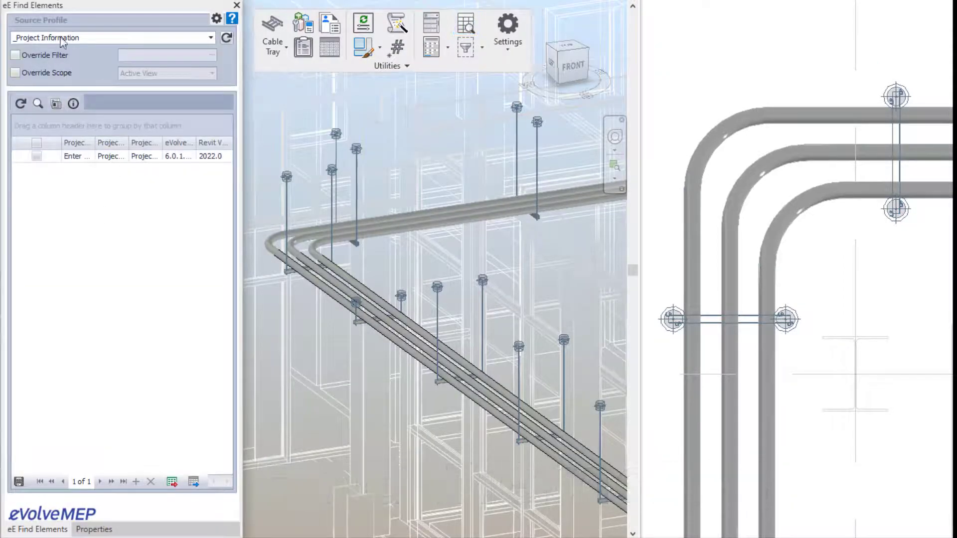
left_click(211, 37)
left_click(58, 66)
left_click(21, 103)
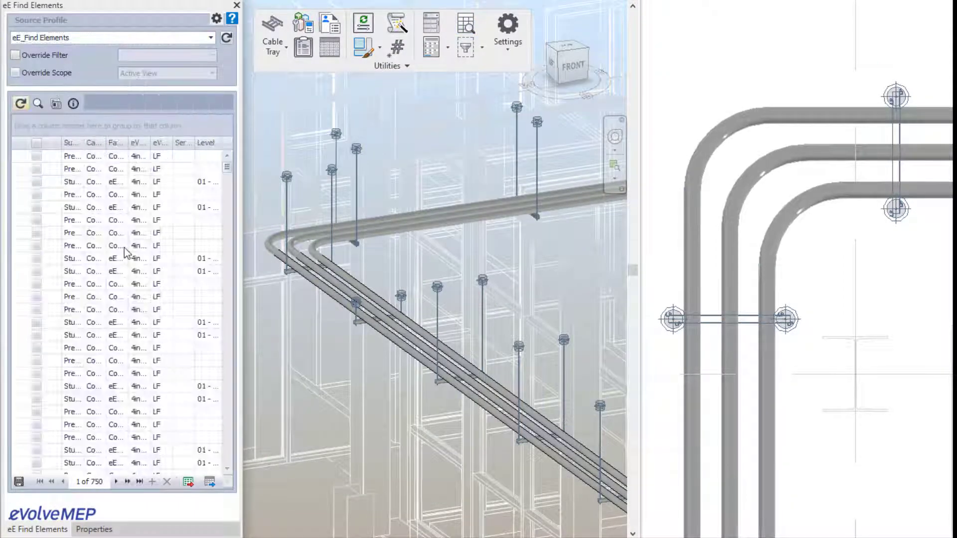
left_click_drag(240, 91, 573, 90)
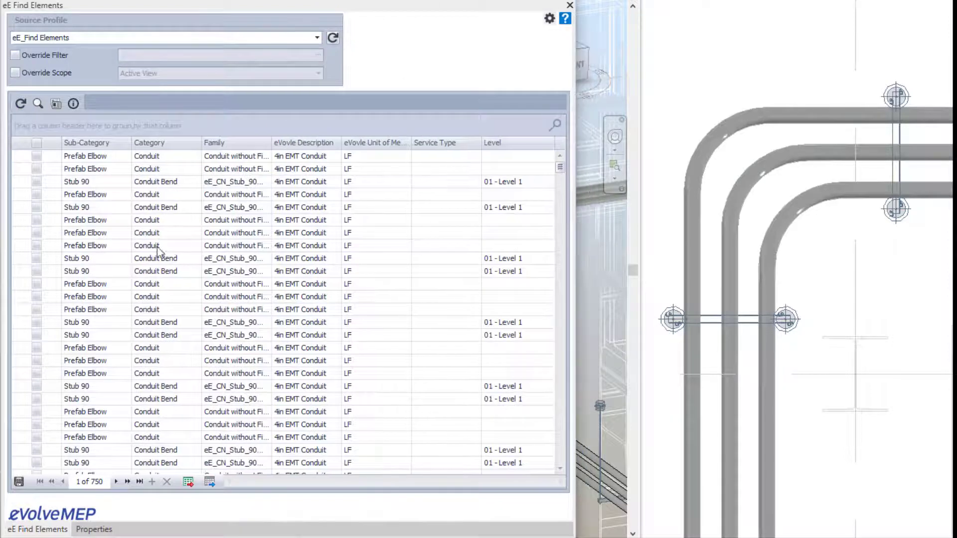
- Sort results by Sub-Category, filter Category to Hangers, and check the fourth hanger row
left_click(101, 144)
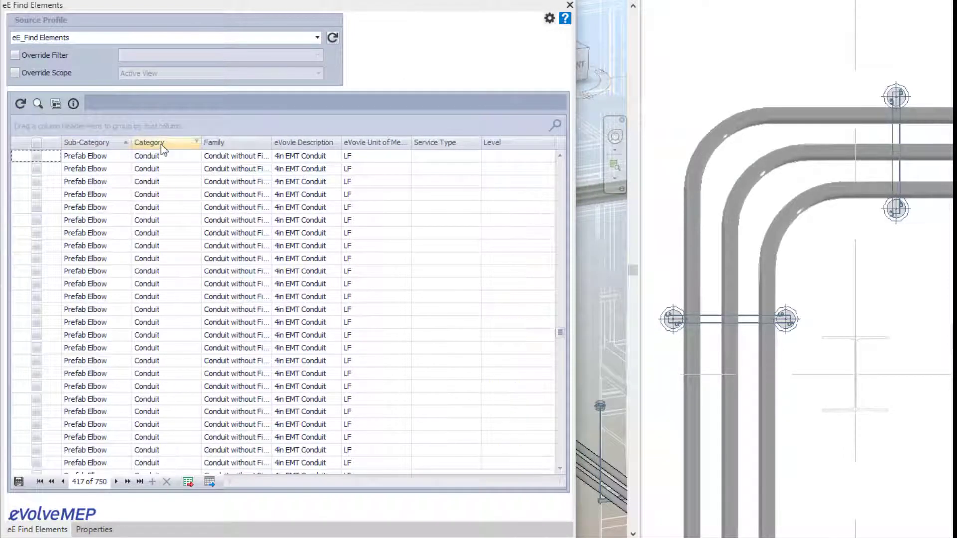
left_click(197, 142)
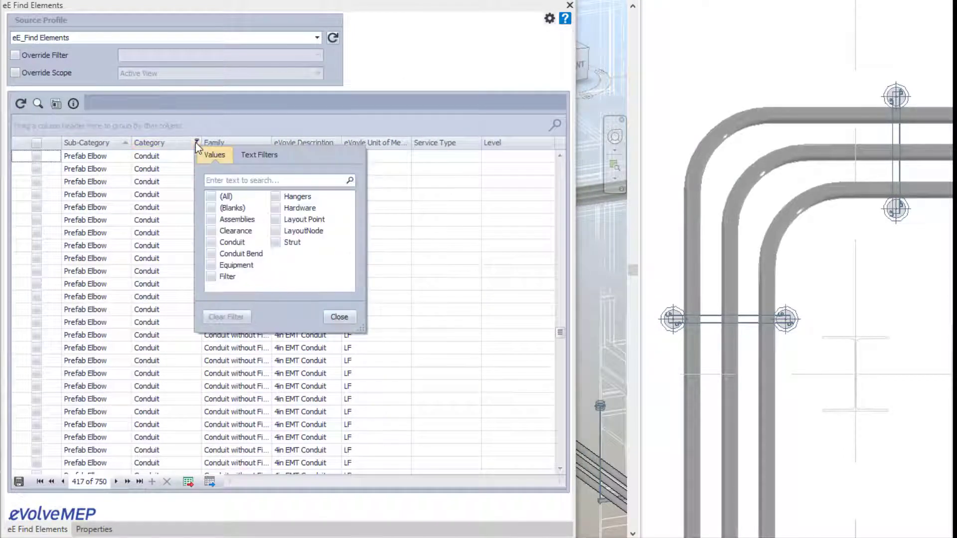
left_click(280, 199)
left_click(434, 181)
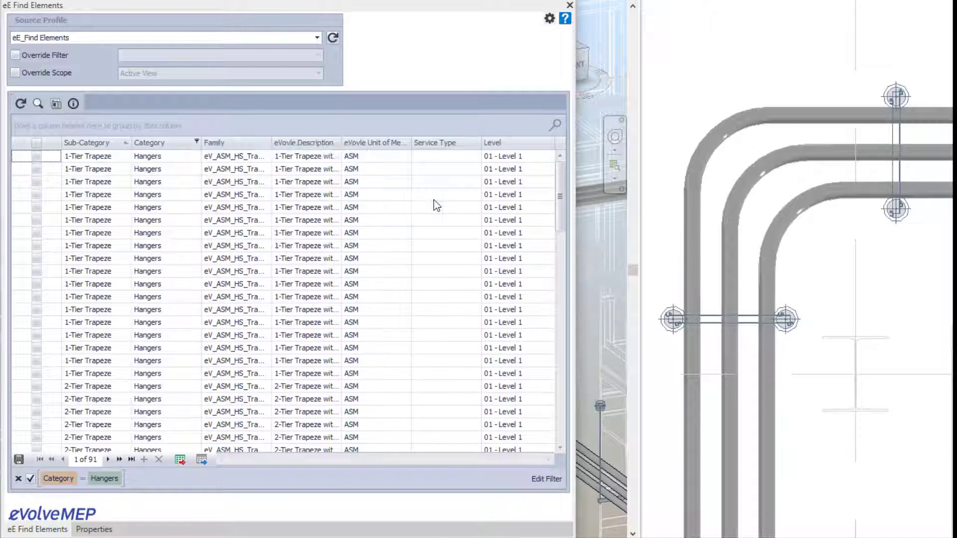
mouse_move(74, 105)
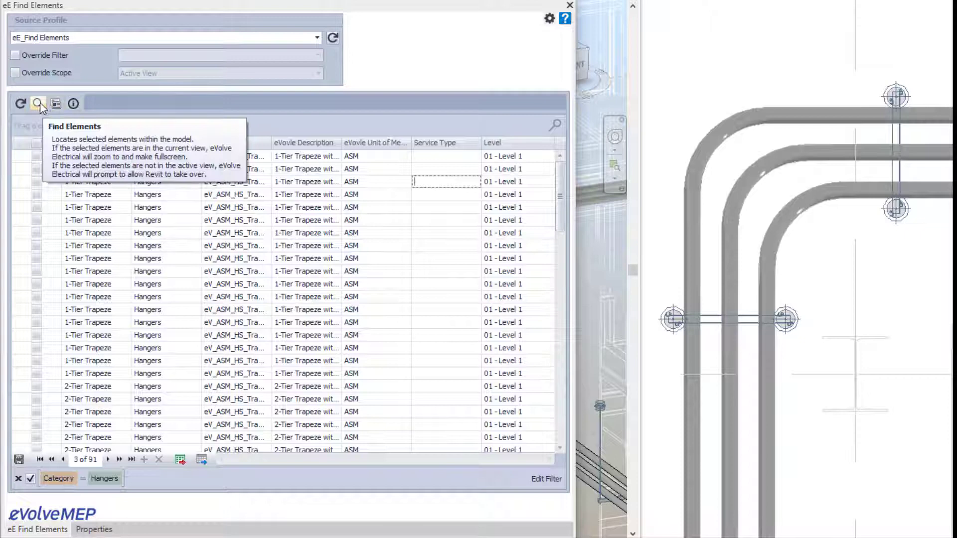
left_click(38, 195)
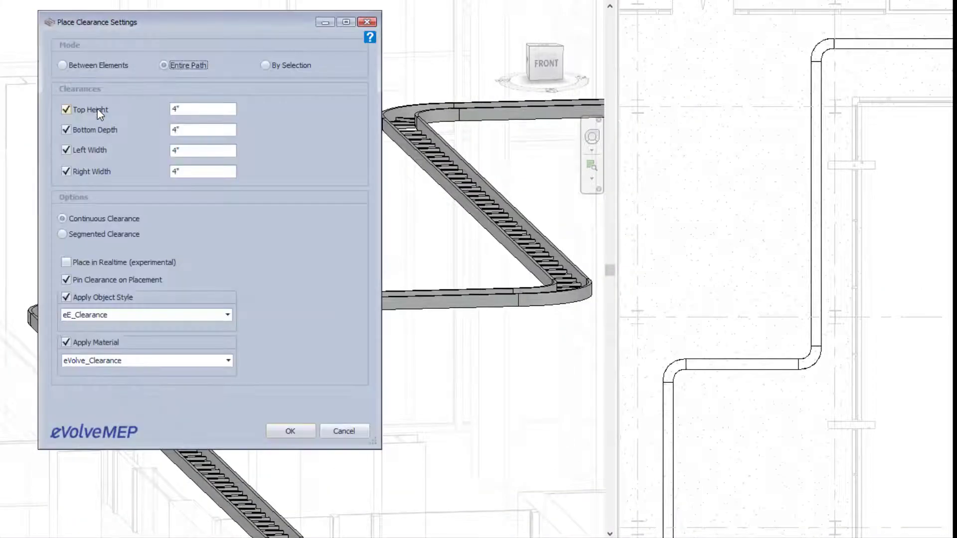
- Apply continuous 4" clearances with eE_Clearance style and eVolve_Clearance material to the entire tray run
mouse_move(94, 67)
mouse_move(62, 233)
left_click(128, 316)
left_click(195, 356)
left_click(196, 363)
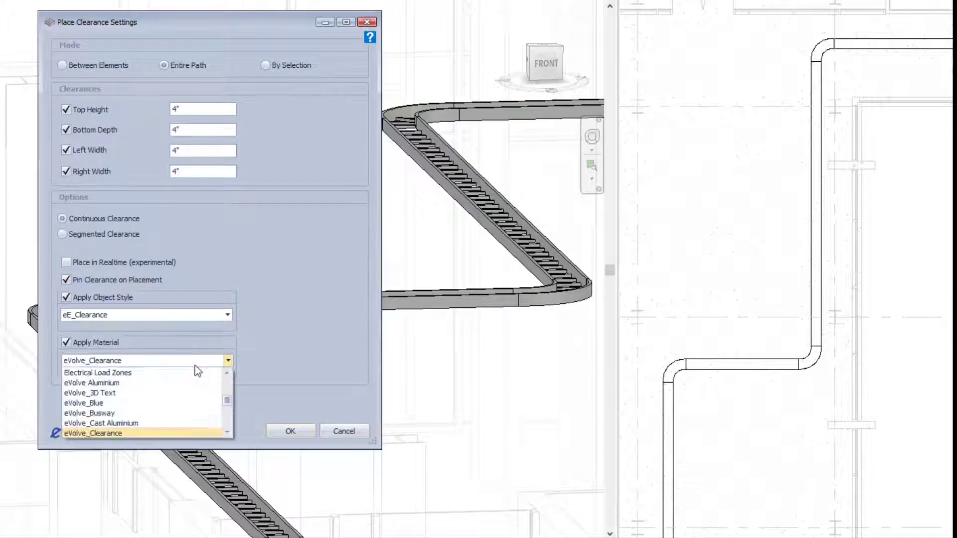
left_click(291, 299)
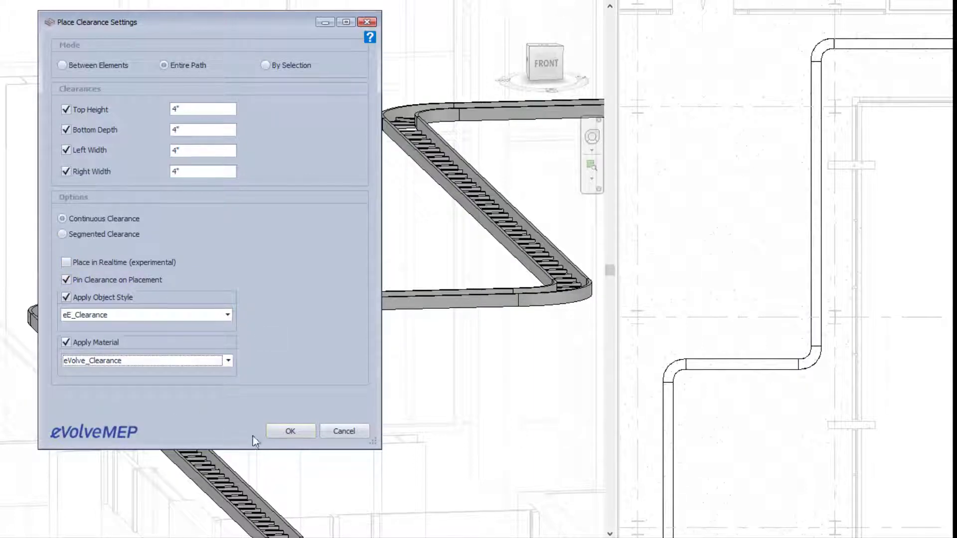
left_click(289, 432)
left_click(175, 424)
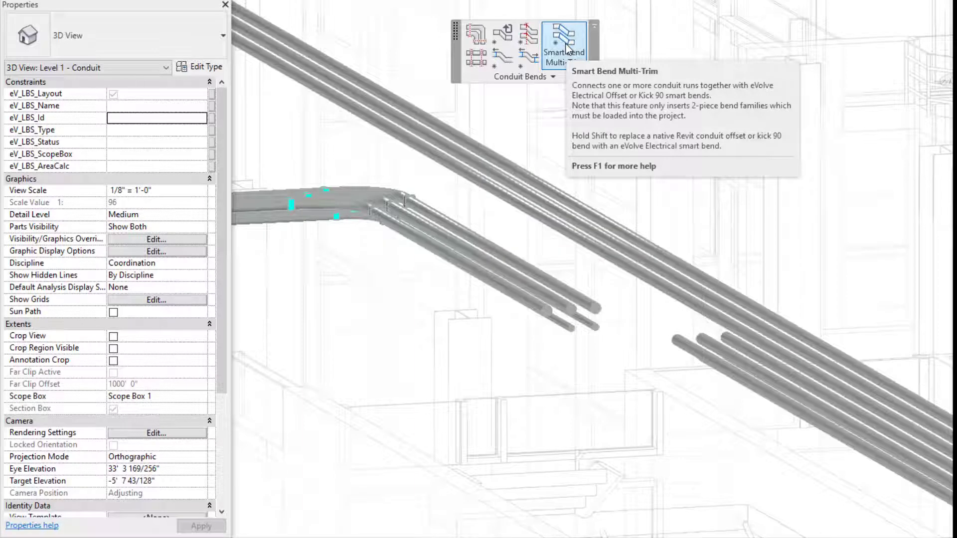
- Join the three conduits to the upper group with Smart Bend Multi-Trim offset bends, then orbit to check
left_click(566, 48)
left_click_drag(610, 342, 232, 207)
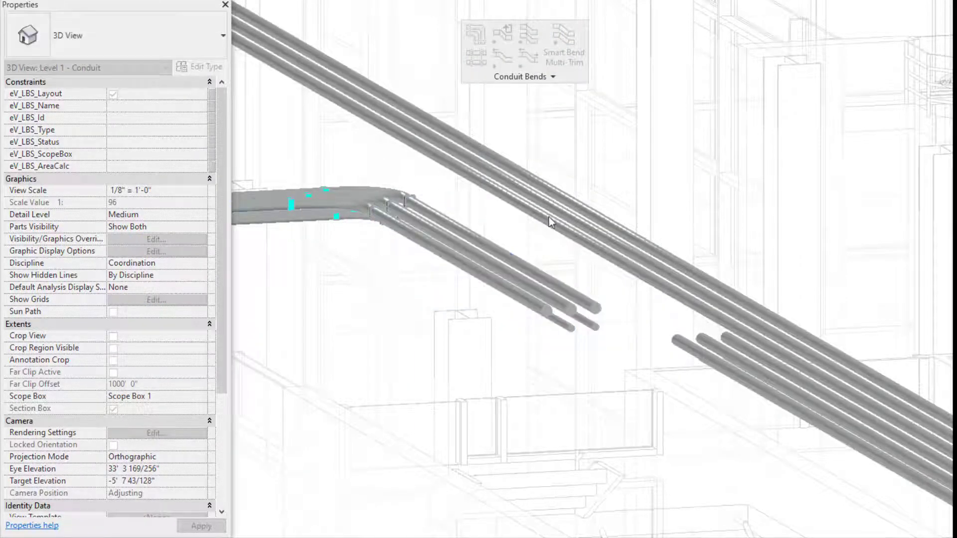
left_click(746, 339)
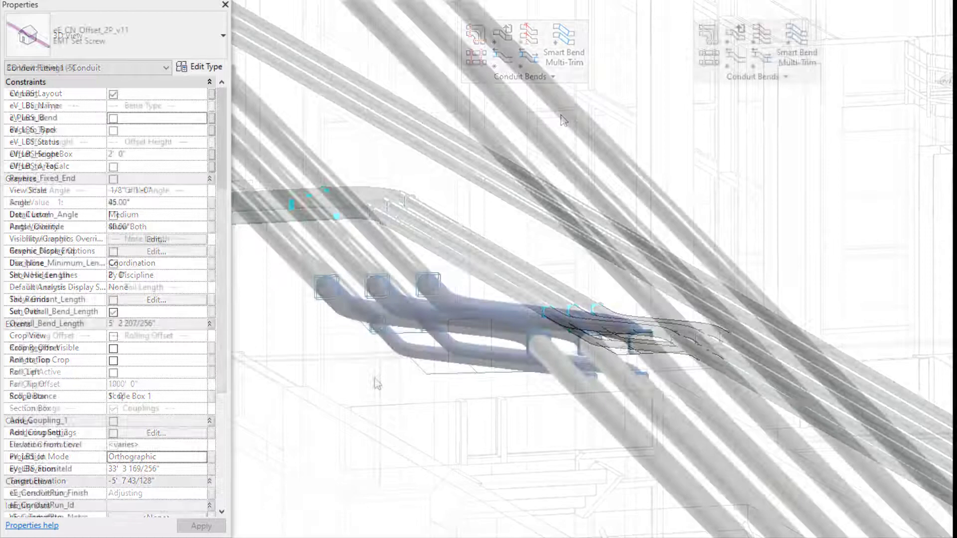
middle_click_drag(393, 387, 397, 493, "shift")
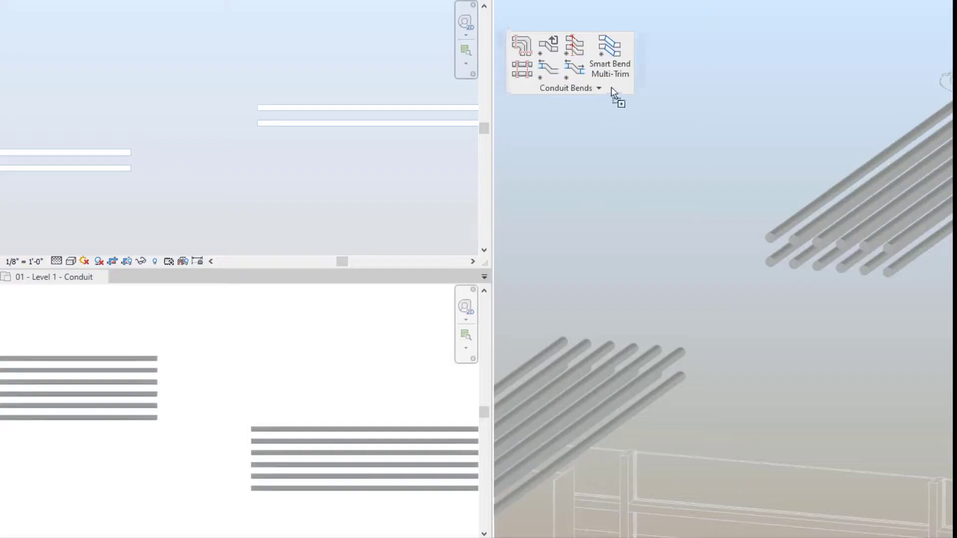
- Bend the lower-left six conduits into the upper-right set with Smart Bend, then orbit to inspect
left_click(692, 263)
left_click_drag(679, 246, 545, 491)
key("Escape")
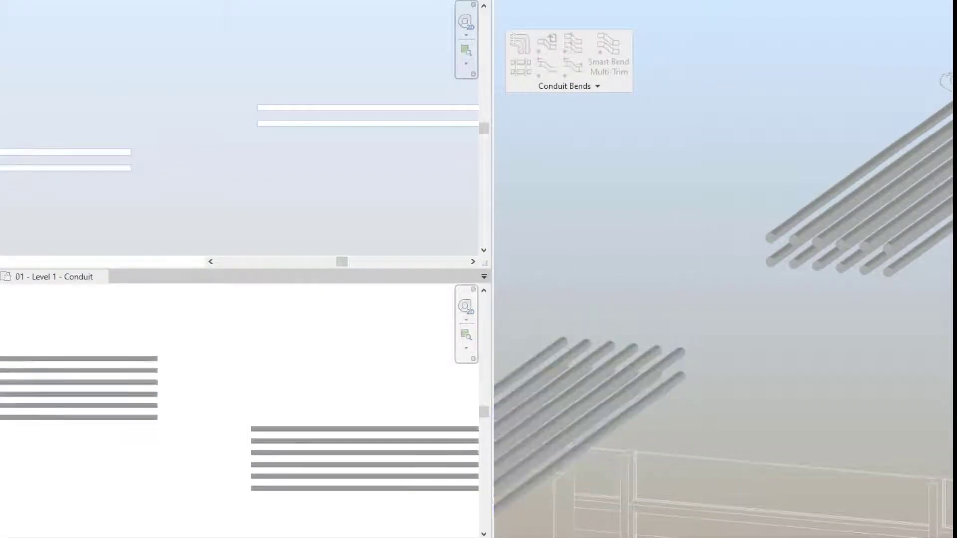
left_click(831, 211)
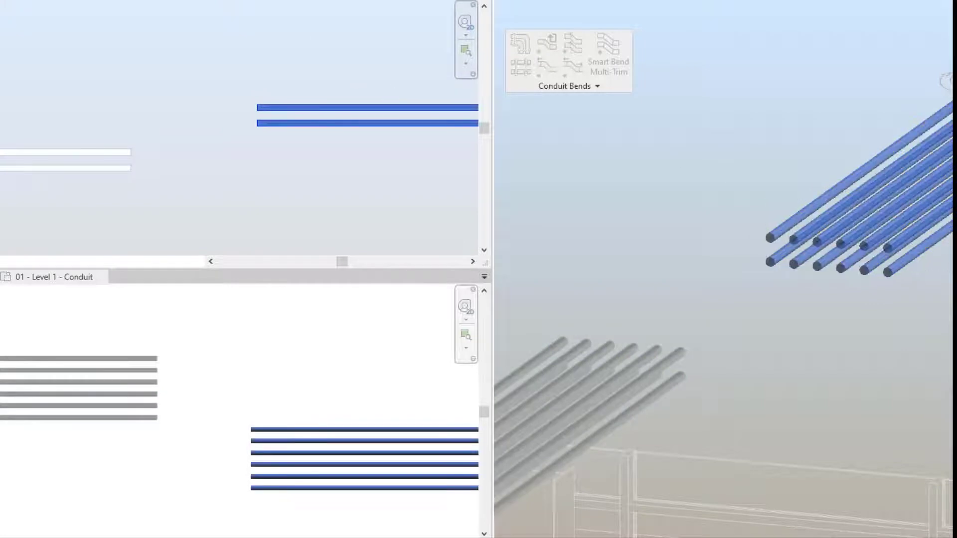
left_click_drag(828, 340, 680, 278)
middle_click_drag(786, 354, 890, 444, "shift")
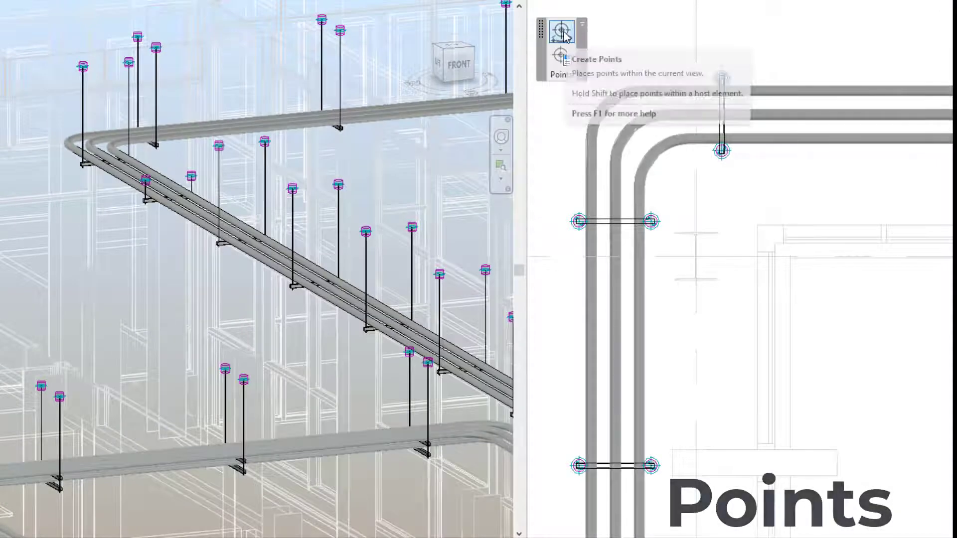
- Set the Create Points family type to Control Point
left_click(564, 34)
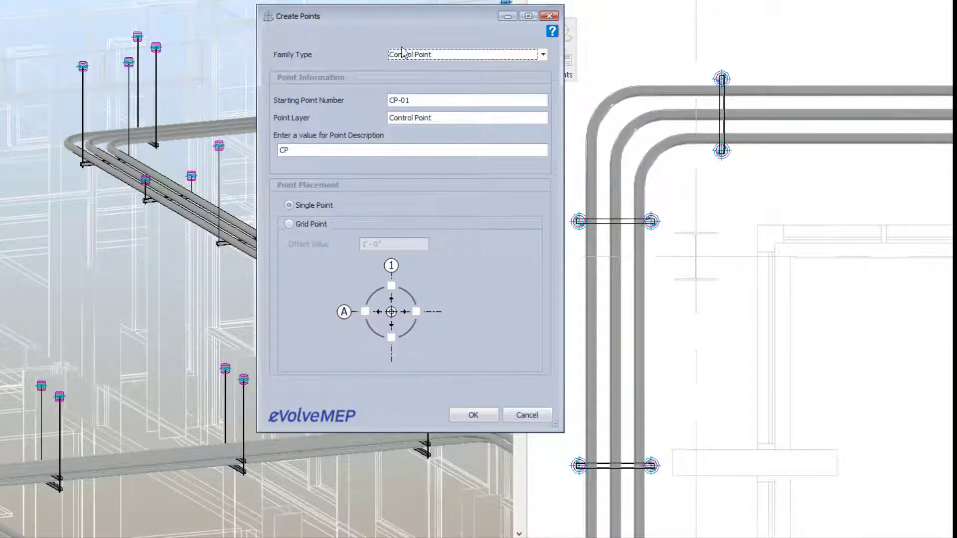
left_click(445, 55)
left_click(444, 75)
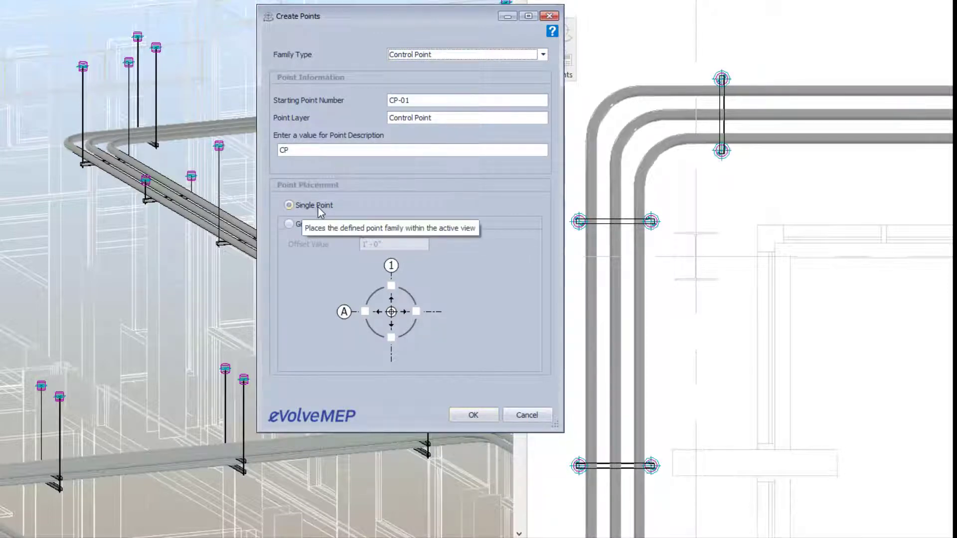
- Try grid placement with top, left, bottom and right points, then revert to Single Point
left_click(298, 222)
left_click(391, 286)
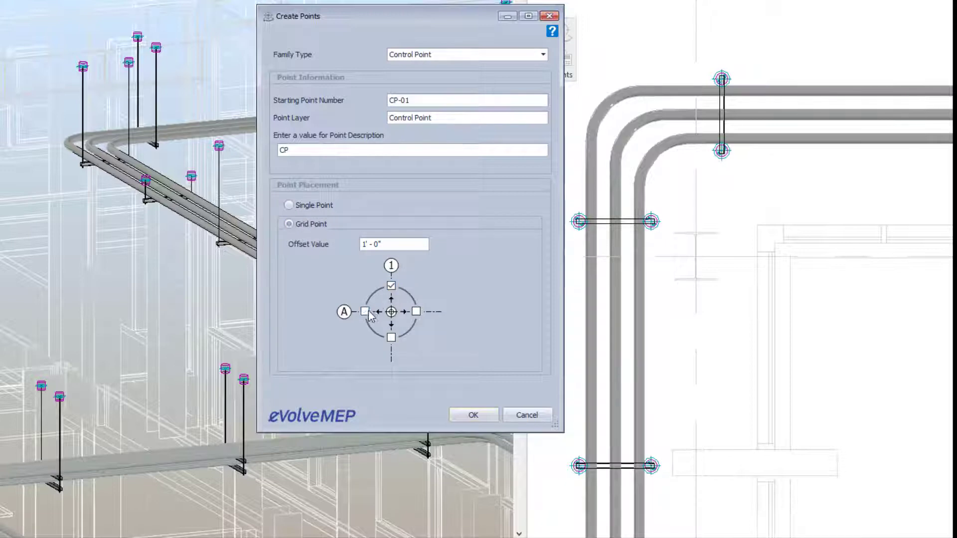
left_click(364, 312)
left_click(391, 337)
left_click(416, 312)
left_click(289, 205)
- Place control point CP-01 above the conduit corner in the plan view
left_click(476, 414)
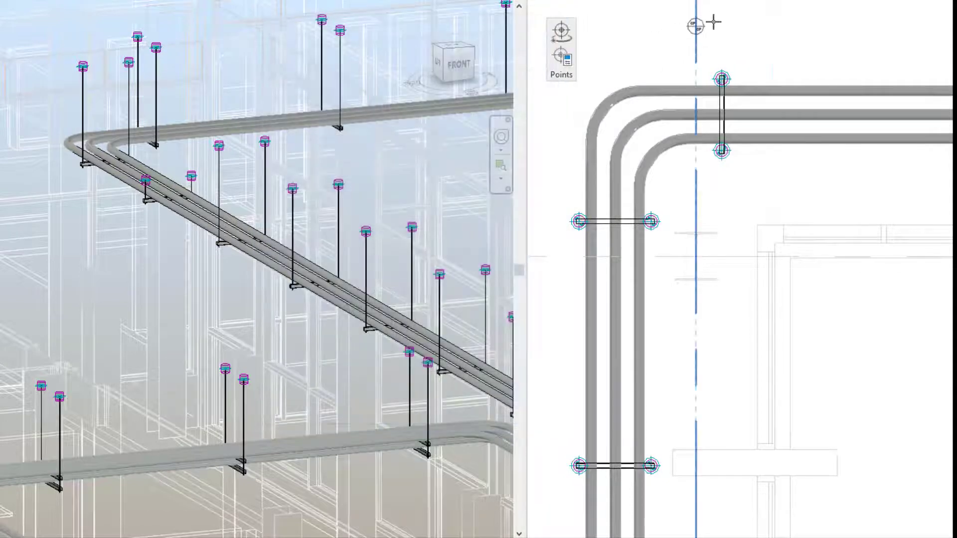
left_click(798, 22)
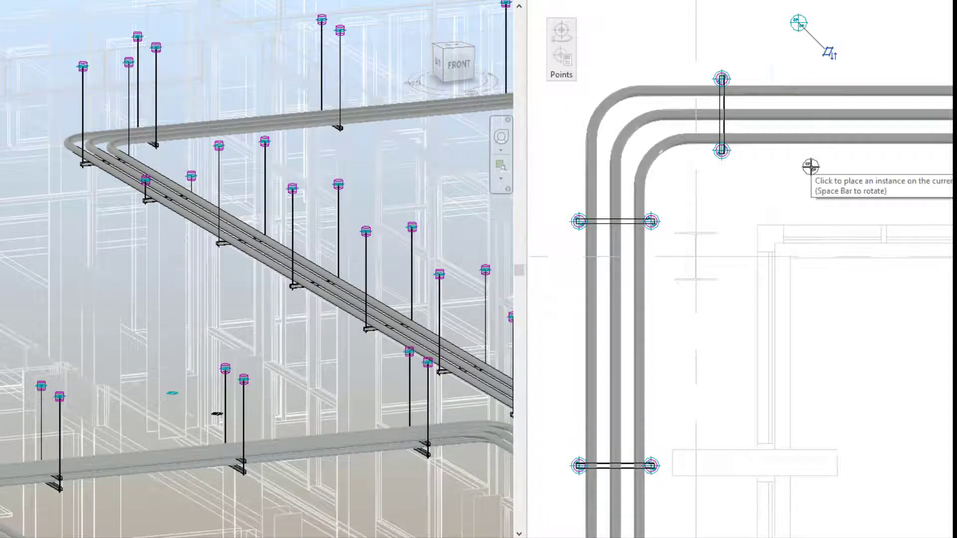
key("Escape")
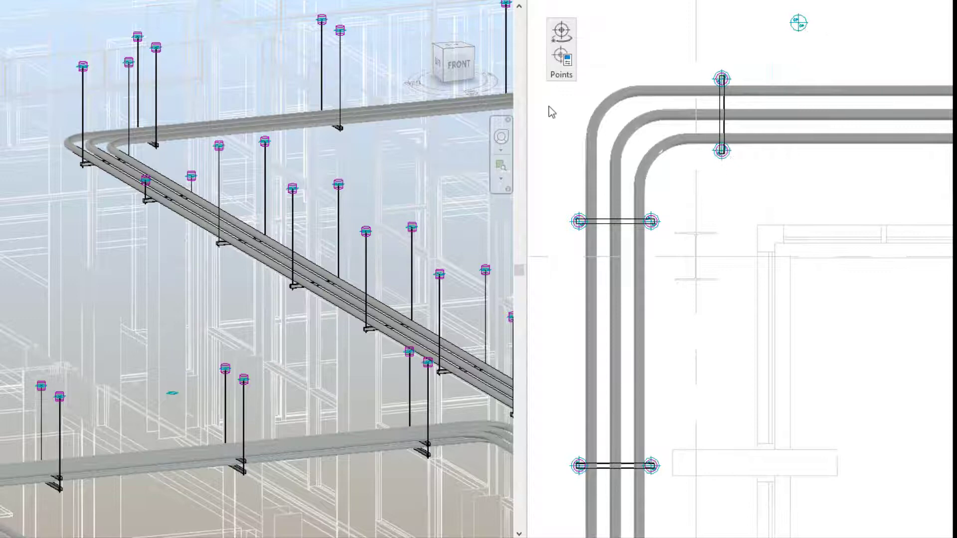
left_click(561, 57)
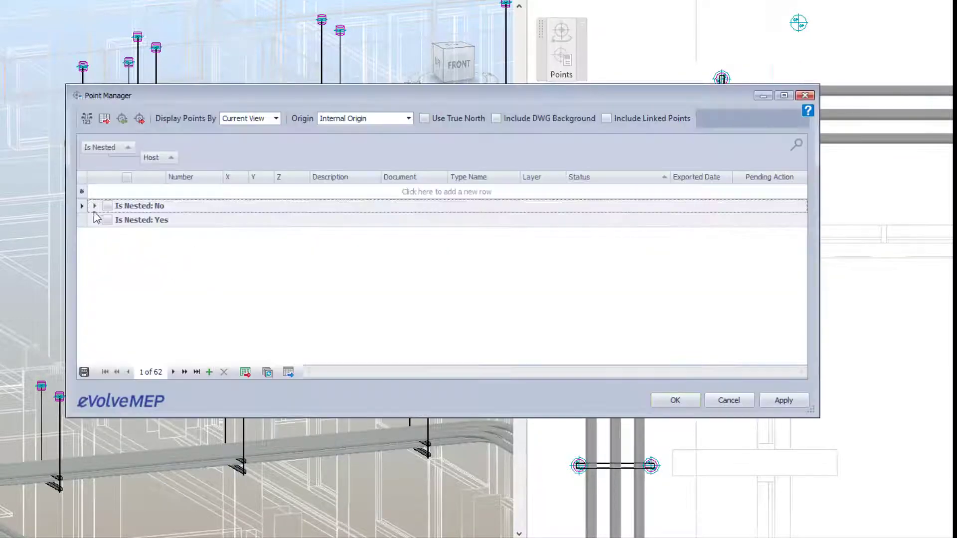
left_click(95, 206)
left_click(108, 220)
left_click(97, 252)
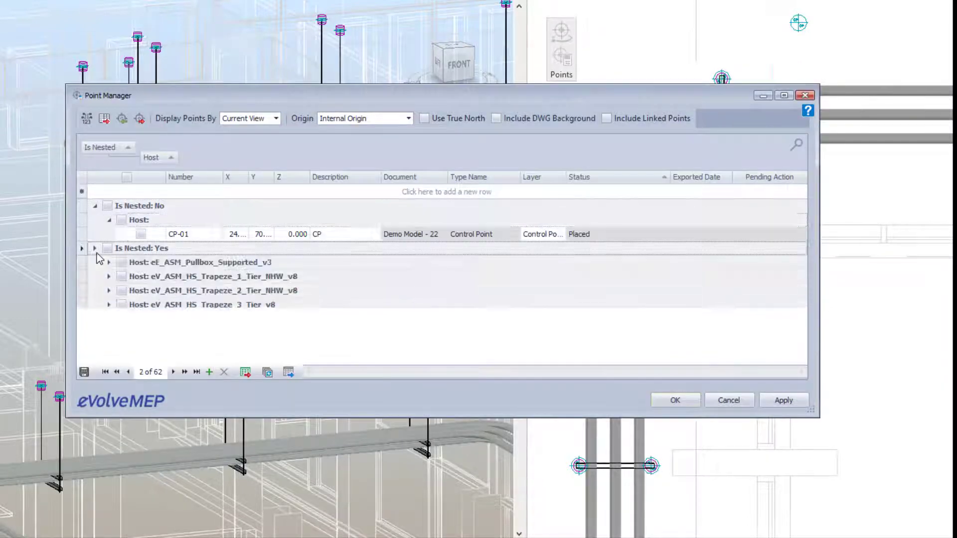
left_click(108, 277)
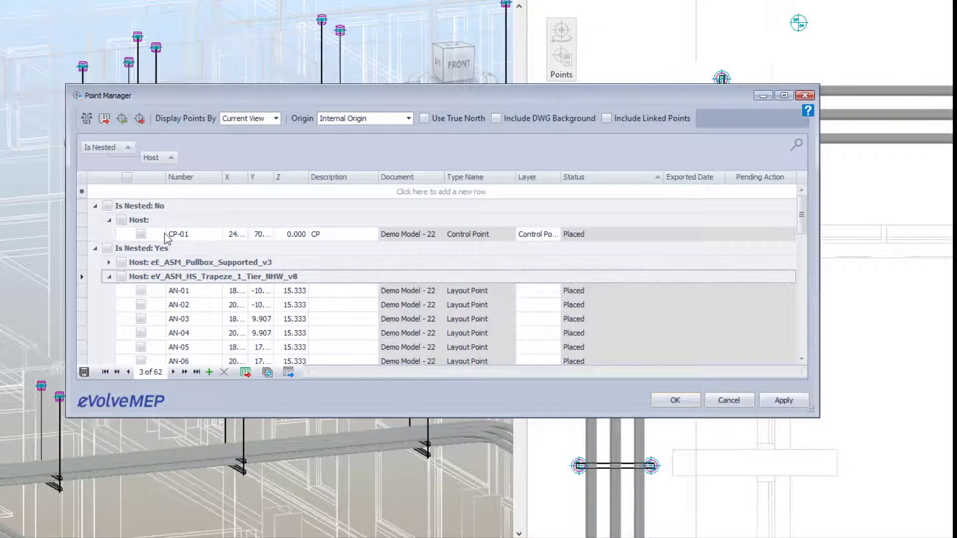
left_click(627, 119)
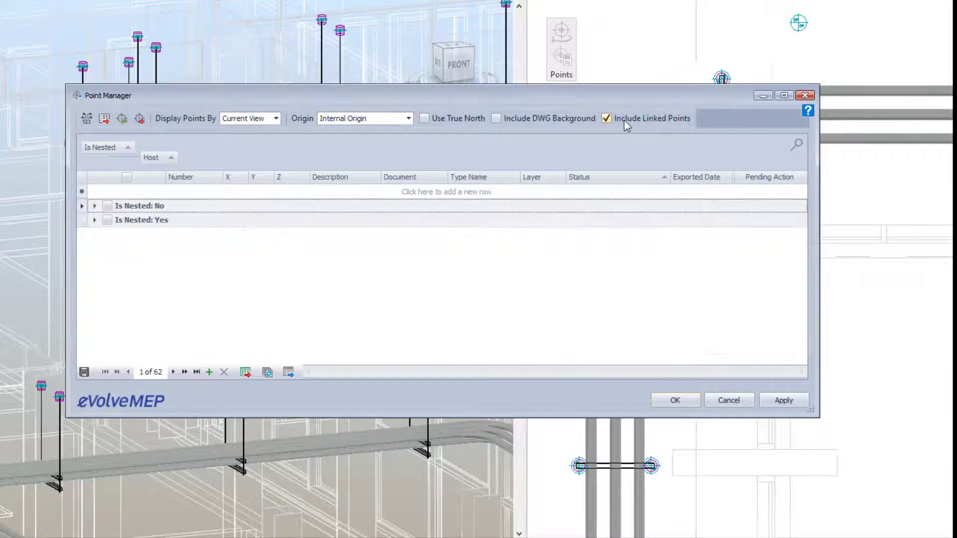
left_click(606, 120)
left_click(121, 118)
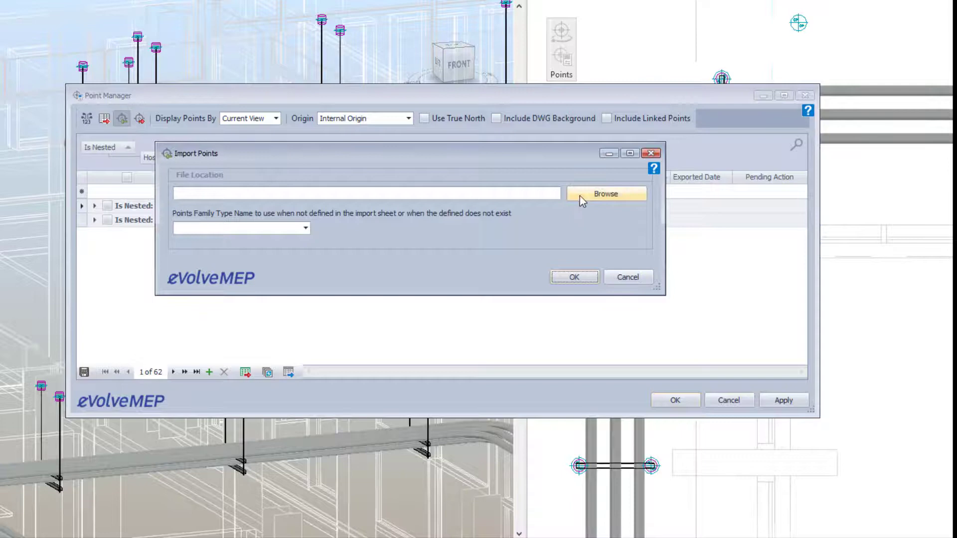
left_click(304, 229)
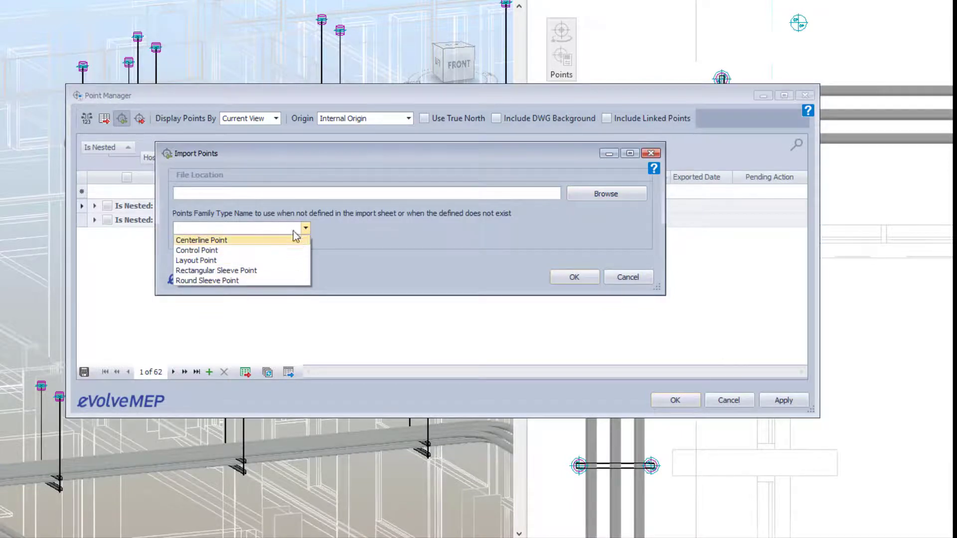
left_click(288, 271)
left_click(611, 274)
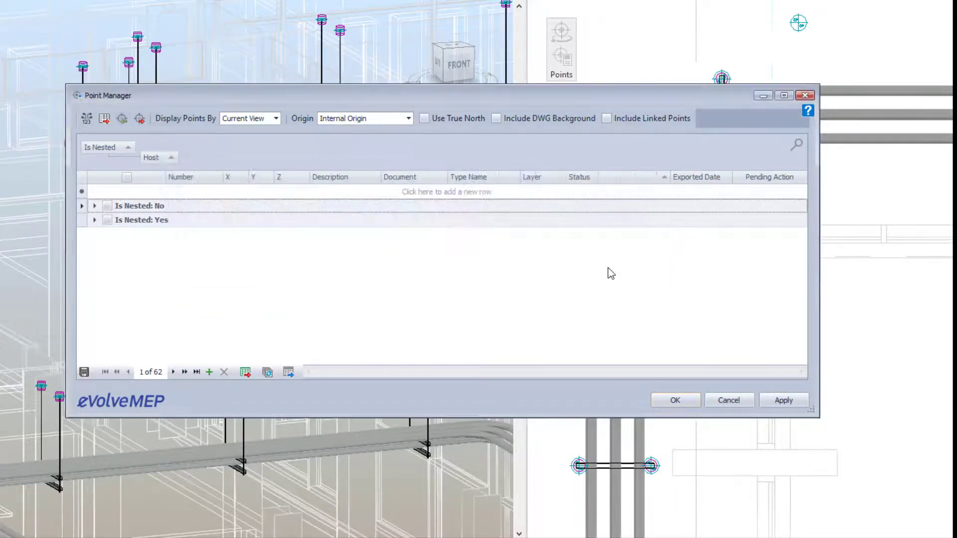